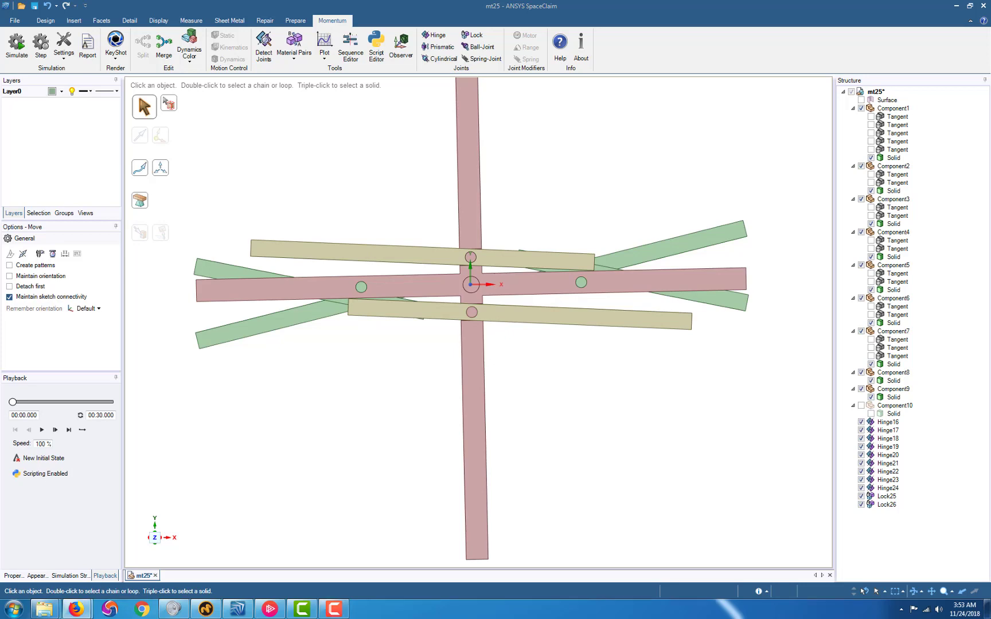
- Switch to the BesslerWiki MT 21-40 page and scroll to the MT 025 entry
{"action": "left_click", "coordinate": [75, 609]}
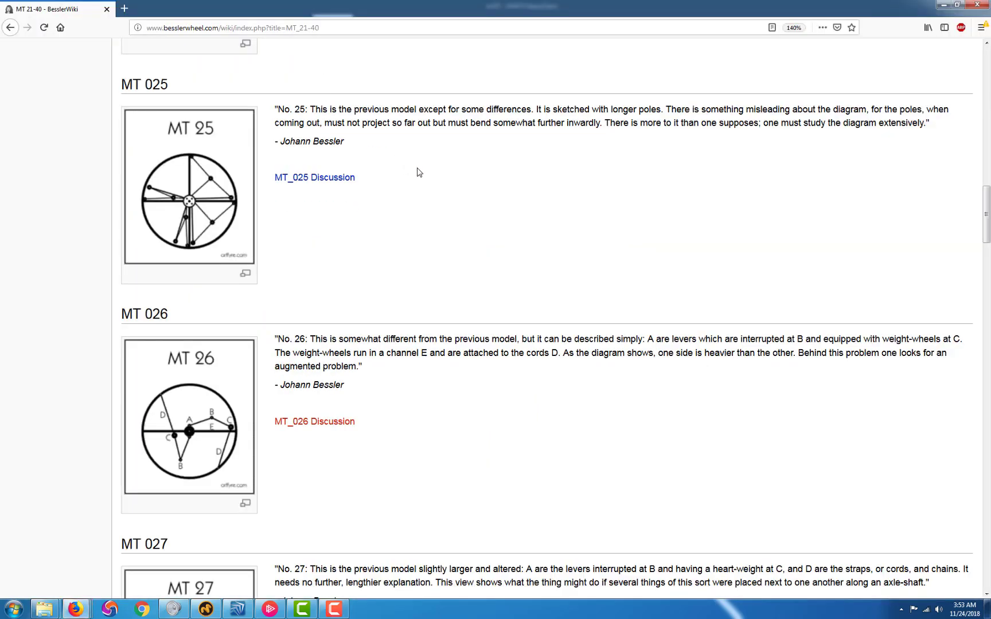
{"action": "scroll", "coordinate": [416, 223], "scroll_direction": "up", "scroll_amount": 3}
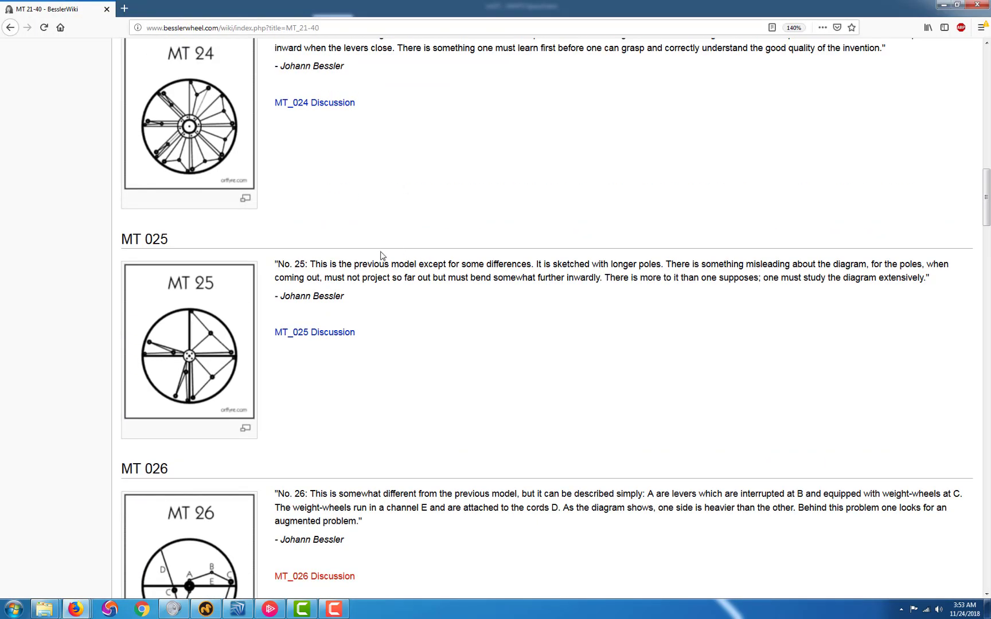
{"action": "scroll", "coordinate": [195, 321], "scroll_direction": "down", "scroll_amount": 1}
{"action": "scroll", "coordinate": [221, 244], "scroll_direction": "up", "scroll_amount": 4}
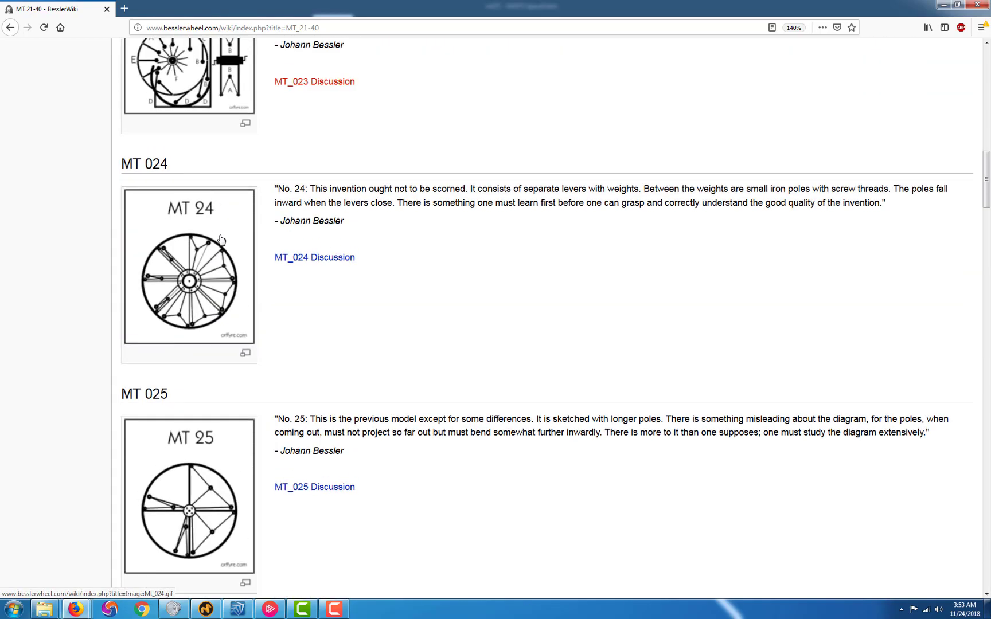
{"action": "scroll", "coordinate": [221, 269], "scroll_direction": "down", "scroll_amount": 5}
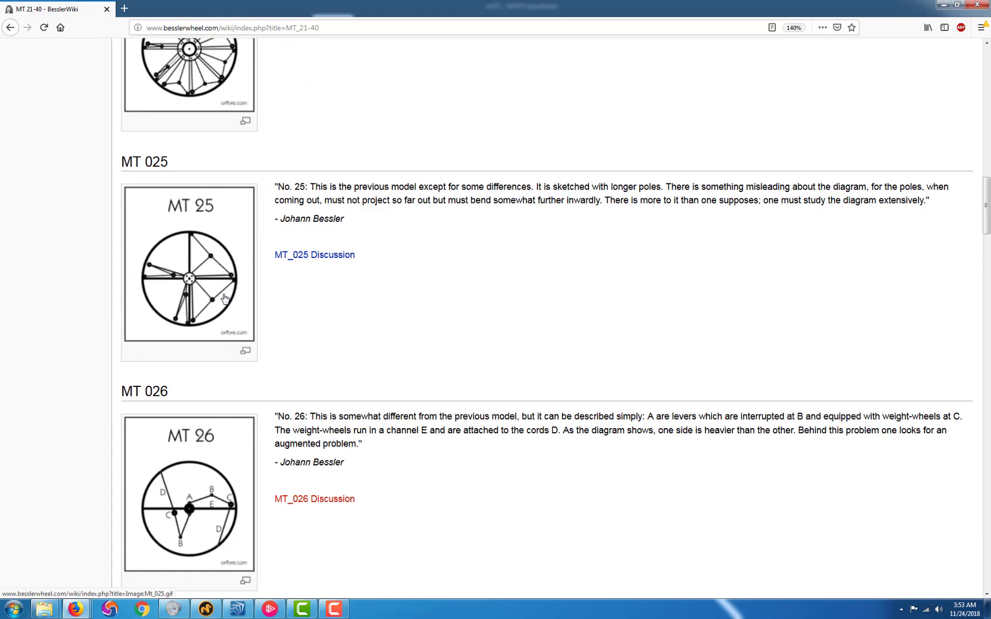
{"action": "scroll", "coordinate": [413, 184], "scroll_direction": "up", "scroll_amount": 3}
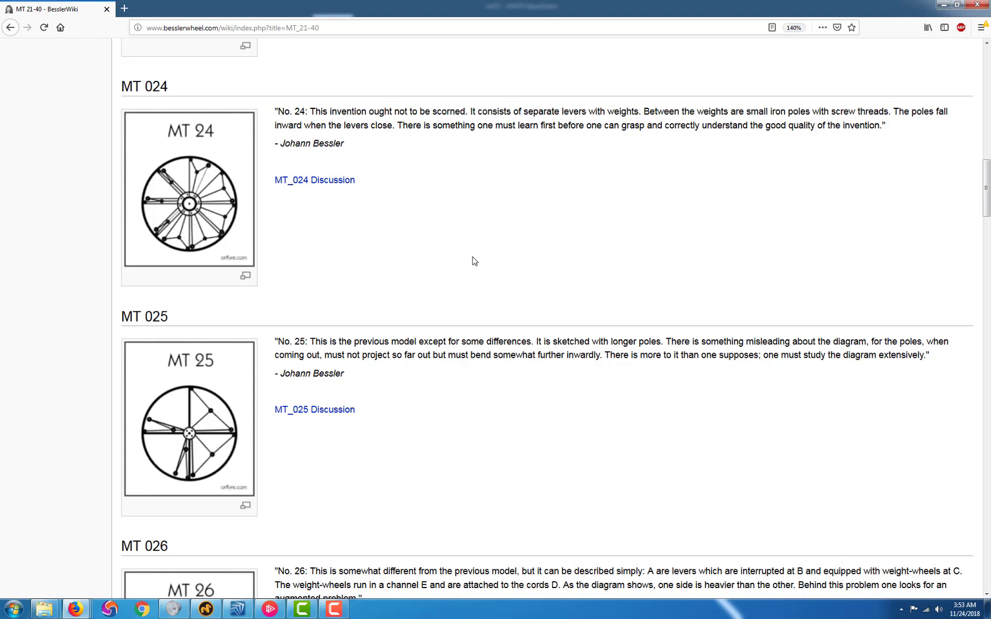
{"action": "scroll", "coordinate": [458, 270], "scroll_direction": "down", "scroll_amount": 2}
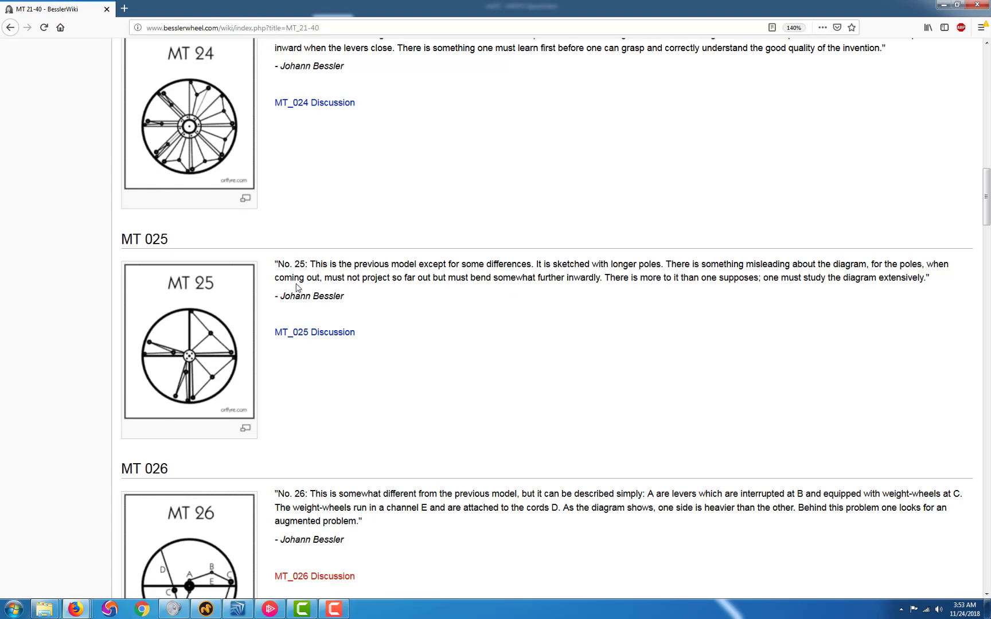
- Highlight the MT 025 passage about poles bending further inward, then start a new browser tab
{"action": "mouse_move", "coordinate": [279, 280]}
{"action": "left_mouse_down"}
{"action": "mouse_move", "coordinate": [399, 288]}
{"action": "mouse_move", "coordinate": [600, 281]}
{"action": "left_mouse_up"}
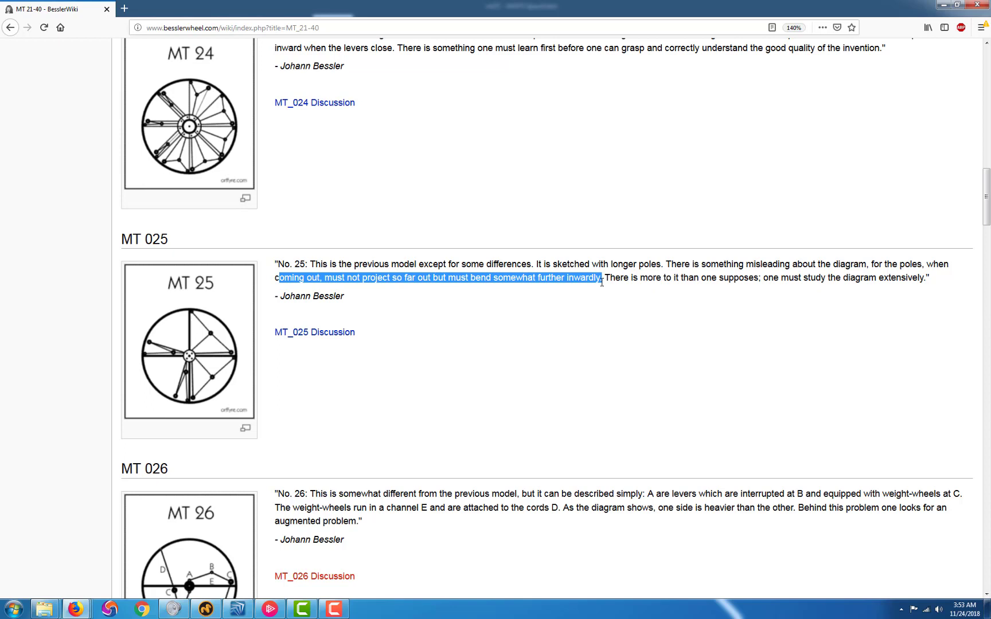
{"action": "left_click", "coordinate": [456, 348]}
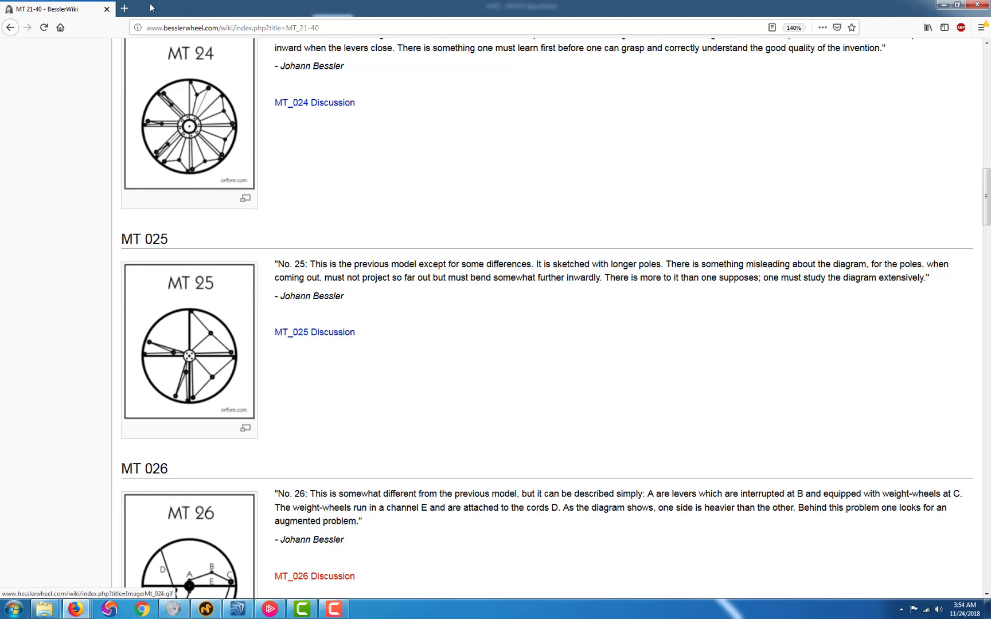
{"action": "left_click", "coordinate": [124, 8]}
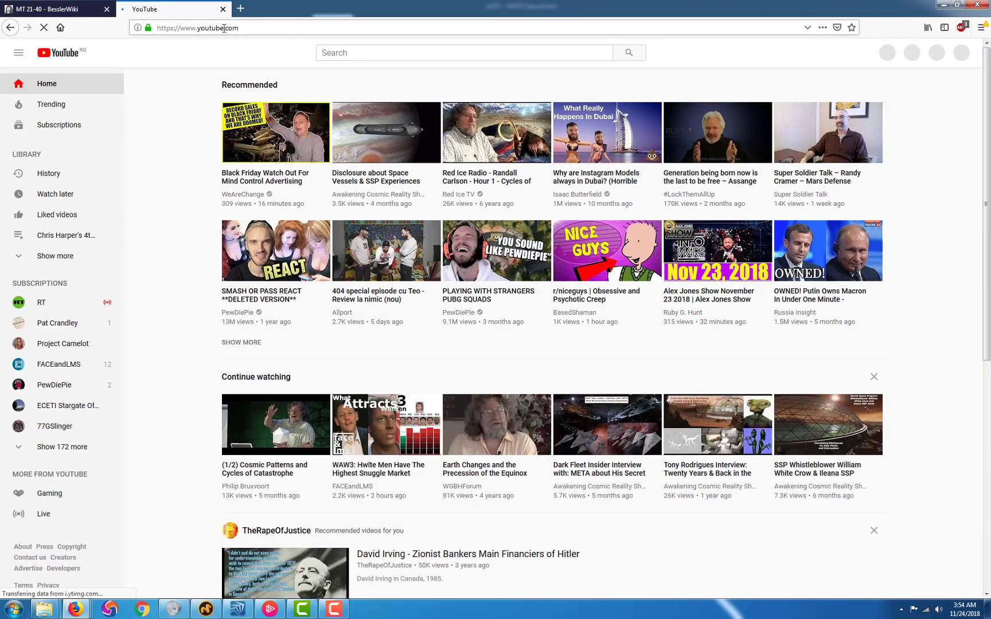
- Go to youtube.com and search for 'mt 25 bessler'
{"action": "left_click", "coordinate": [216, 27]}
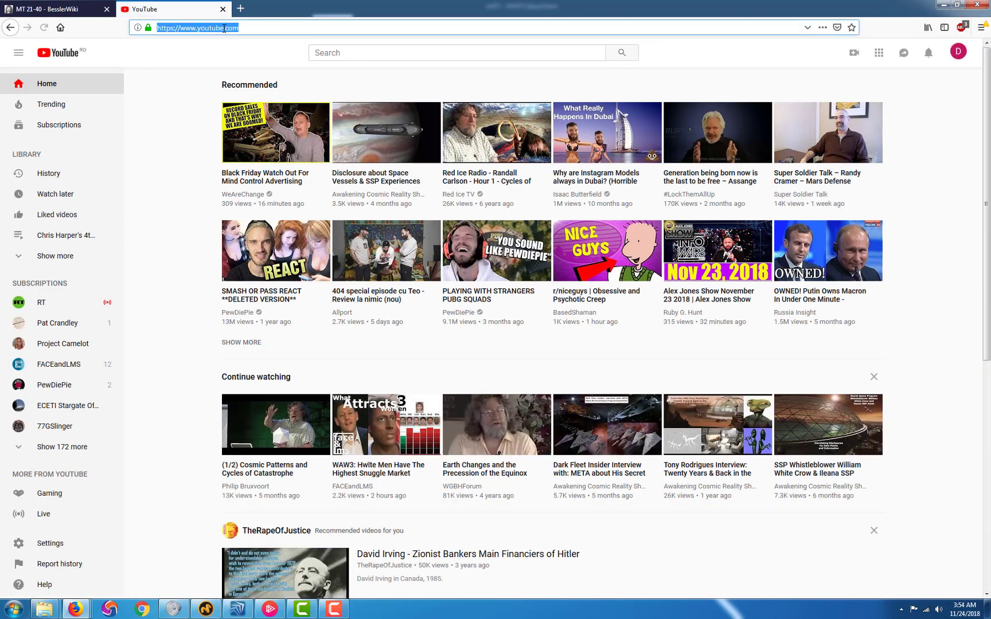
{"action": "left_click", "coordinate": [361, 55]}
{"action": "type", "text": "mt 25"}
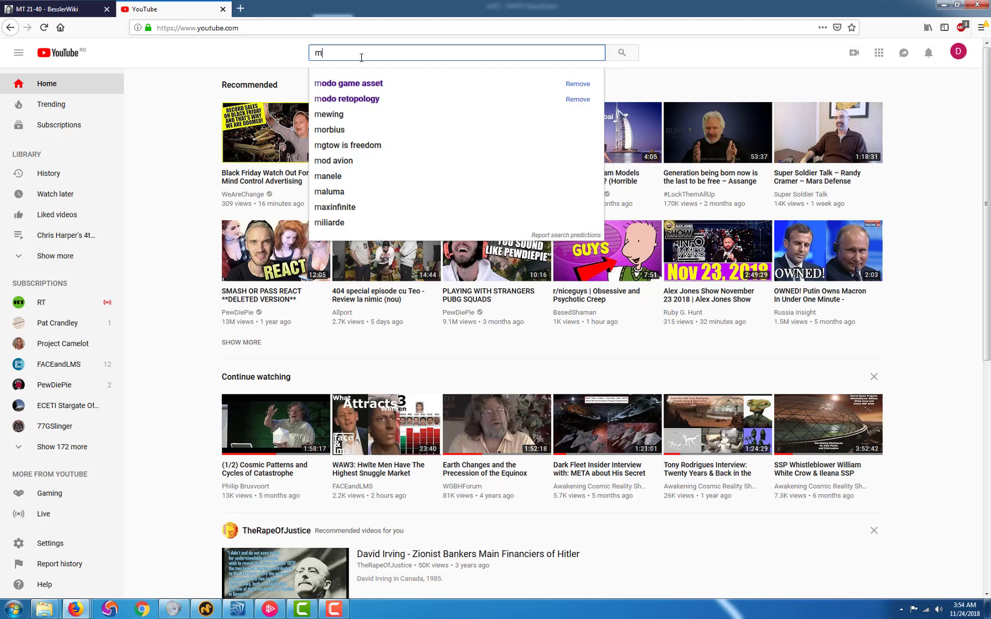
{"action": "type", "text": " bessler"}
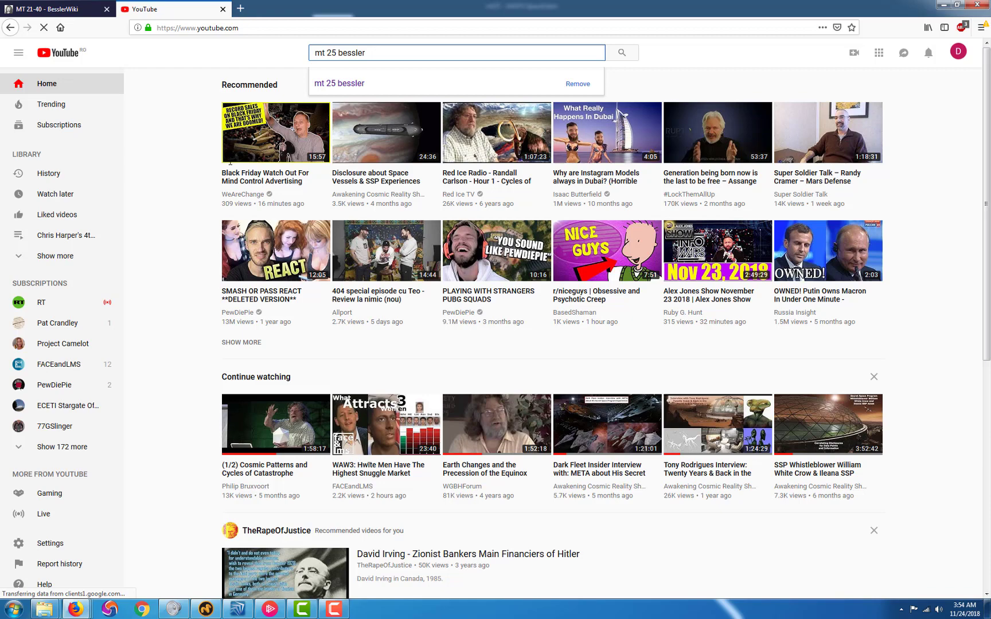
{"action": "key", "text": "Return"}
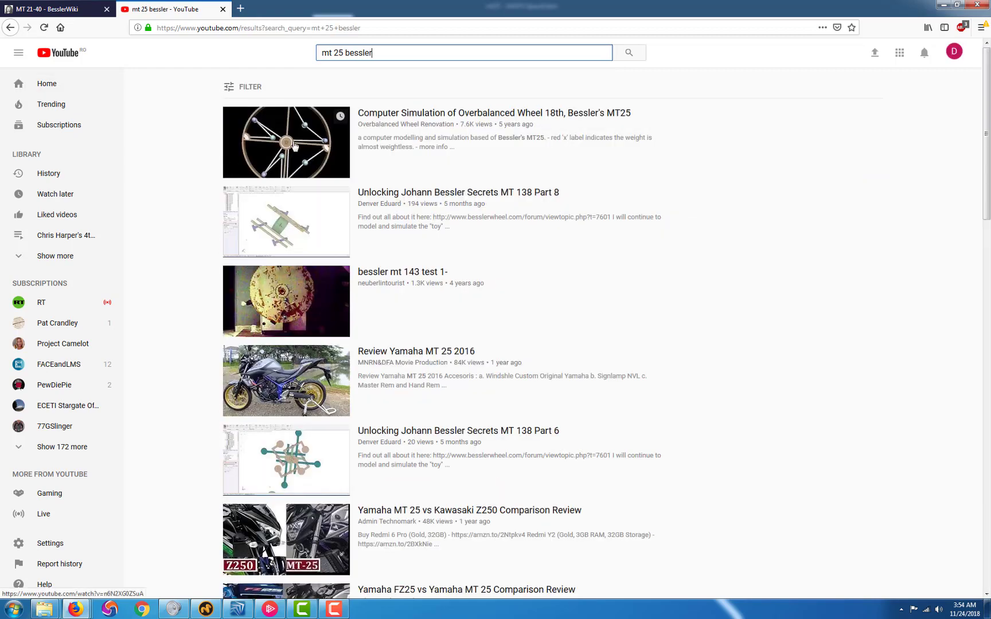
- Watch and pause the Overbalanced Wheel MT25 simulation video, then return to the SpaceClaim mt25 model
{"action": "left_click", "coordinate": [297, 145]}
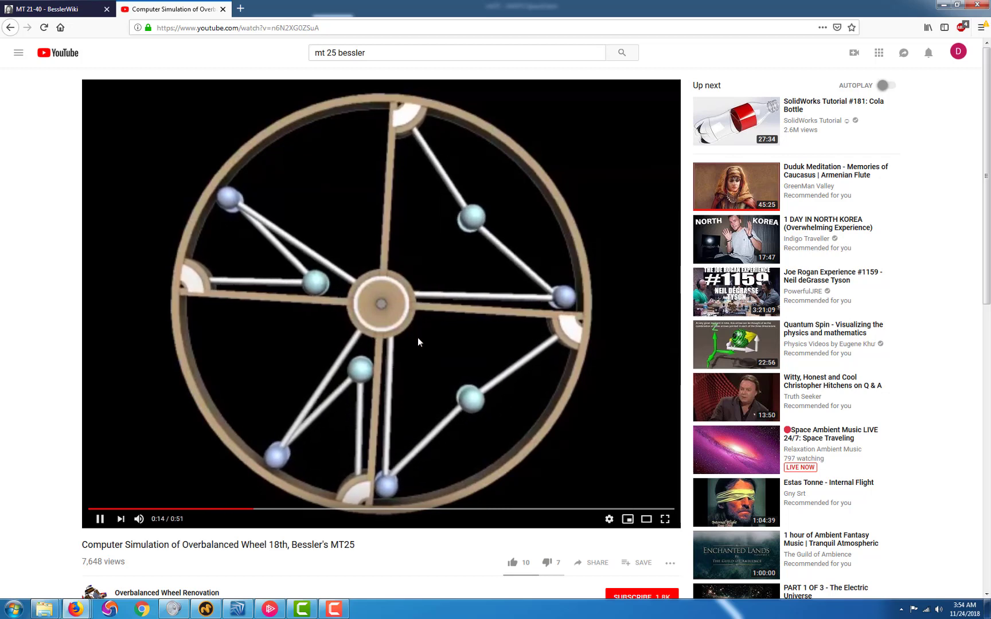
{"action": "left_click", "coordinate": [410, 322]}
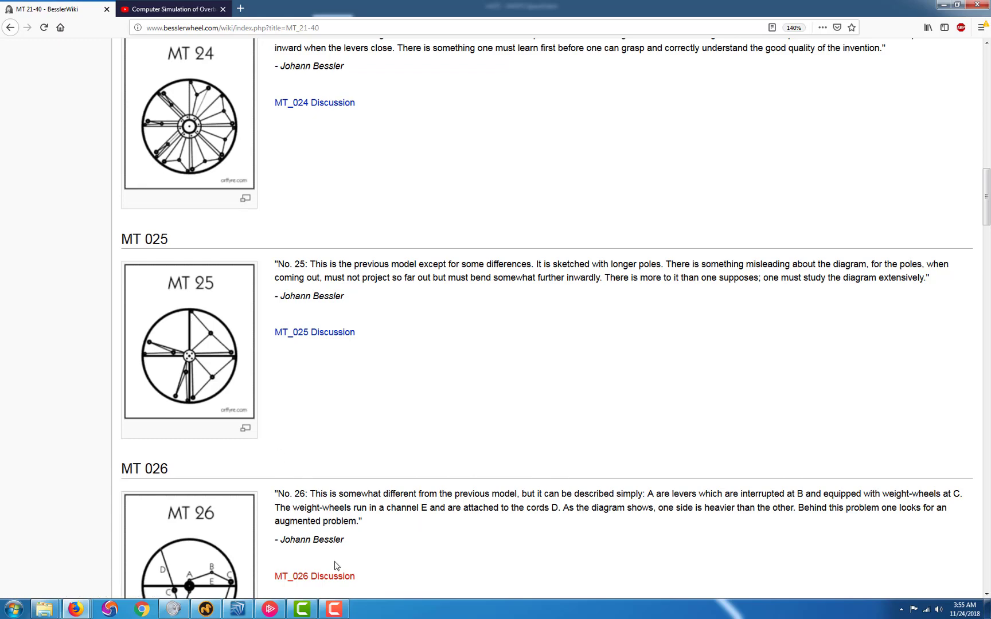
{"action": "left_click", "coordinate": [246, 608]}
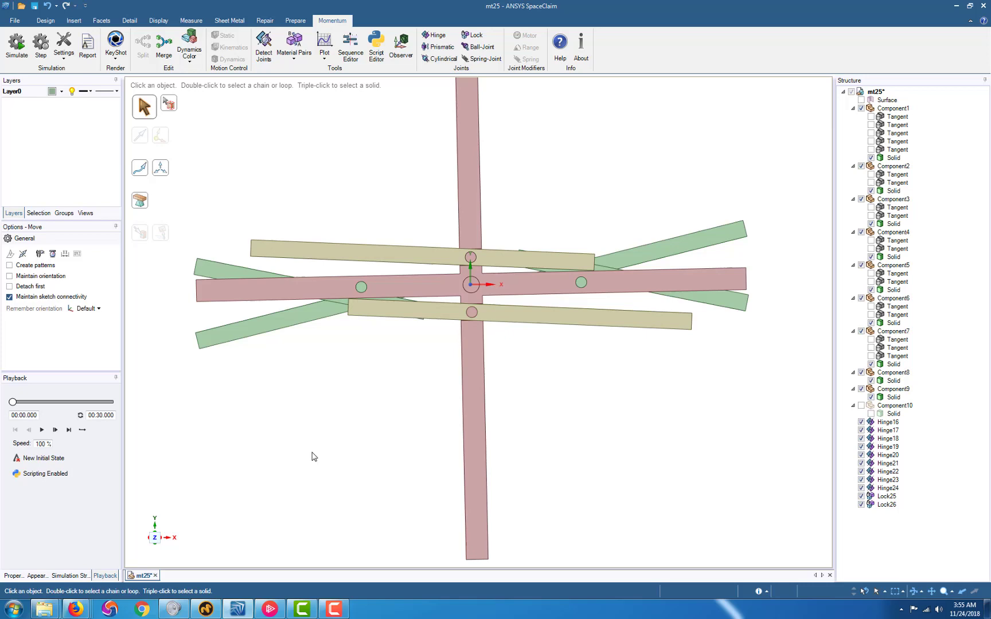
- Orbit the crossed-pole assembly into an angled view while picking out the tan and green lever bars
{"action": "mouse_move", "coordinate": [322, 441]}
{"action": "left_mouse_down"}
{"action": "mouse_move", "coordinate": [491, 471]}
{"action": "mouse_move", "coordinate": [573, 449]}
{"action": "mouse_move", "coordinate": [599, 485]}
{"action": "mouse_move", "coordinate": [560, 455]}
{"action": "mouse_move", "coordinate": [332, 460]}
{"action": "mouse_move", "coordinate": [291, 521]}
{"action": "mouse_move", "coordinate": [264, 349]}
{"action": "mouse_move", "coordinate": [358, 420]}
{"action": "mouse_move", "coordinate": [432, 394]}
{"action": "mouse_move", "coordinate": [430, 378]}
{"action": "mouse_move", "coordinate": [491, 394]}
{"action": "mouse_move", "coordinate": [634, 325]}
{"action": "mouse_move", "coordinate": [661, 260]}
{"action": "mouse_move", "coordinate": [603, 212]}
{"action": "left_mouse_up"}
{"action": "key", "text": "Escape"}
{"action": "left_click", "coordinate": [512, 290]}
{"action": "key", "text": "m"}
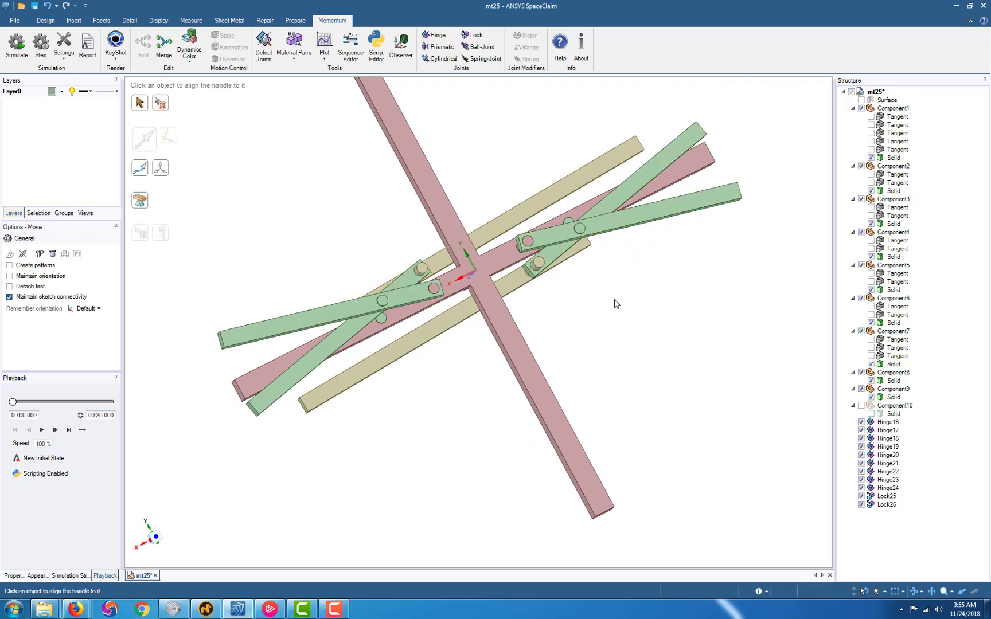
{"action": "mouse_move", "coordinate": [614, 303]}
{"action": "left_mouse_down"}
{"action": "mouse_move", "coordinate": [609, 319]}
{"action": "mouse_move", "coordinate": [632, 303]}
{"action": "mouse_move", "coordinate": [588, 351]}
{"action": "mouse_move", "coordinate": [527, 387]}
{"action": "mouse_move", "coordinate": [483, 386]}
{"action": "mouse_move", "coordinate": [513, 452]}
{"action": "left_mouse_up"}
{"action": "key", "text": "Escape"}
{"action": "left_click", "coordinate": [580, 319]}
{"action": "key", "text": "m"}
{"action": "key", "text": "Escape"}
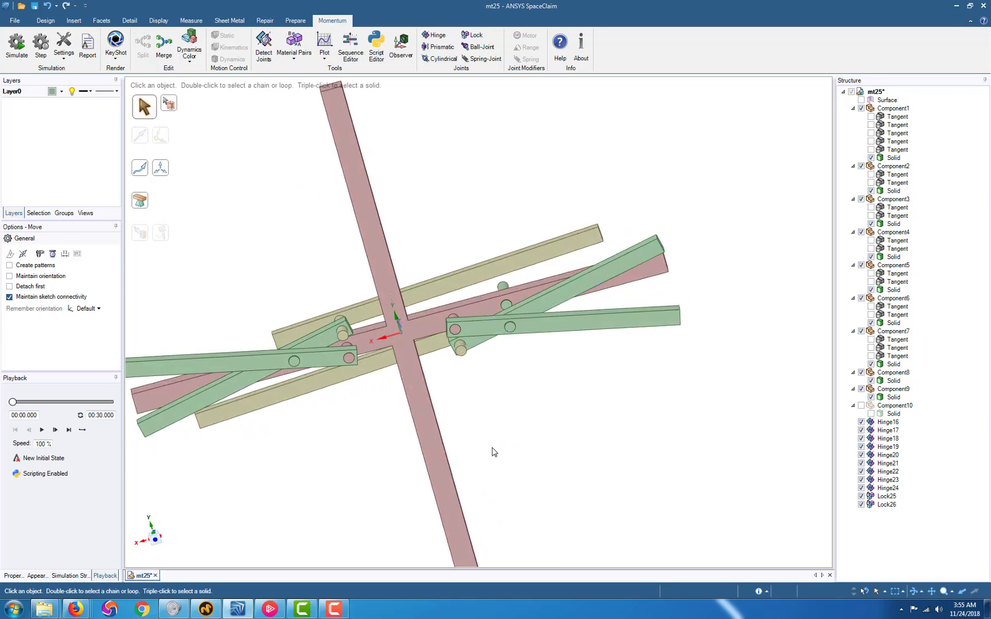
- Zoom in on the lever hinges and return to the Select tool
{"action": "scroll", "coordinate": [488, 422], "scroll_direction": "down", "scroll_amount": 2}
{"action": "scroll", "coordinate": [491, 384], "scroll_direction": "up", "scroll_amount": 2}
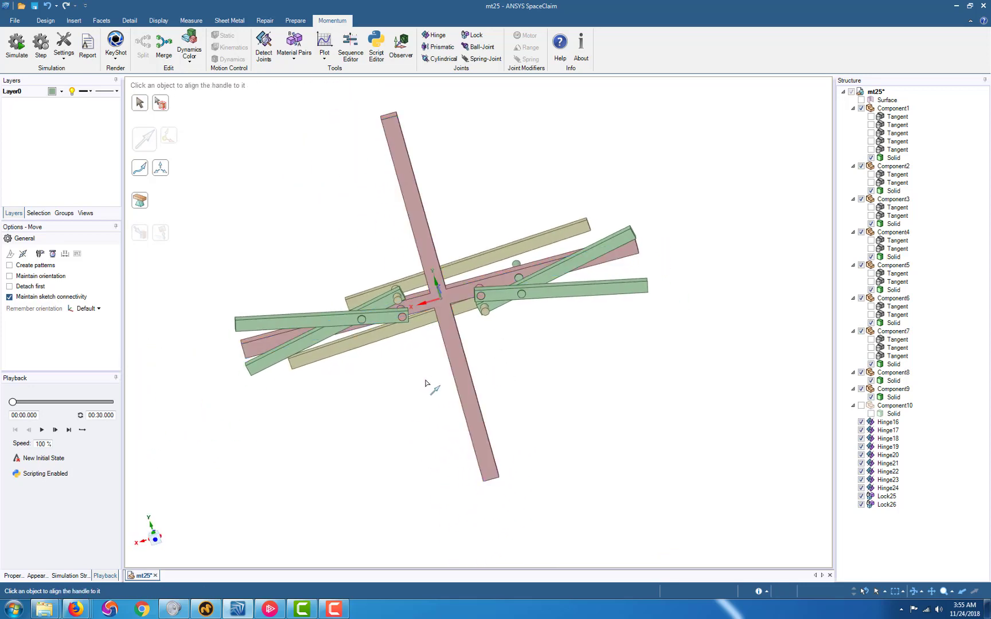
{"action": "scroll", "coordinate": [437, 406], "scroll_direction": "up", "scroll_amount": 2}
{"action": "scroll", "coordinate": [437, 406], "scroll_direction": "up", "scroll_amount": 1}
{"action": "key", "text": "s"}
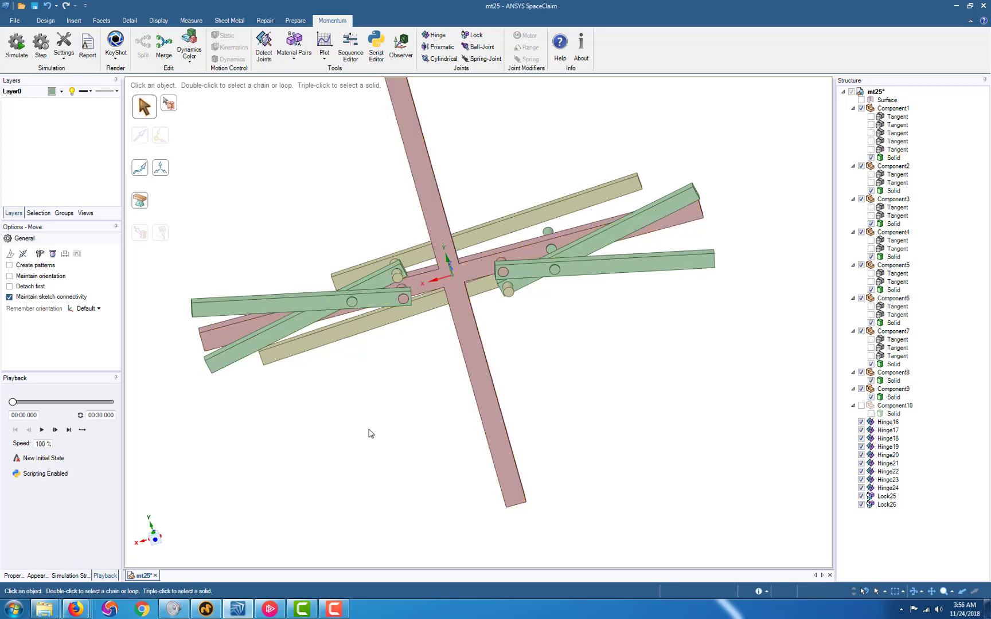
- Run the Momentum simulation and play back the 30-second swing of the green and tan levers
{"action": "left_click_drag", "start_coordinate": [353, 465], "coordinate": [344, 431]}
{"action": "left_click", "coordinate": [41, 429]}
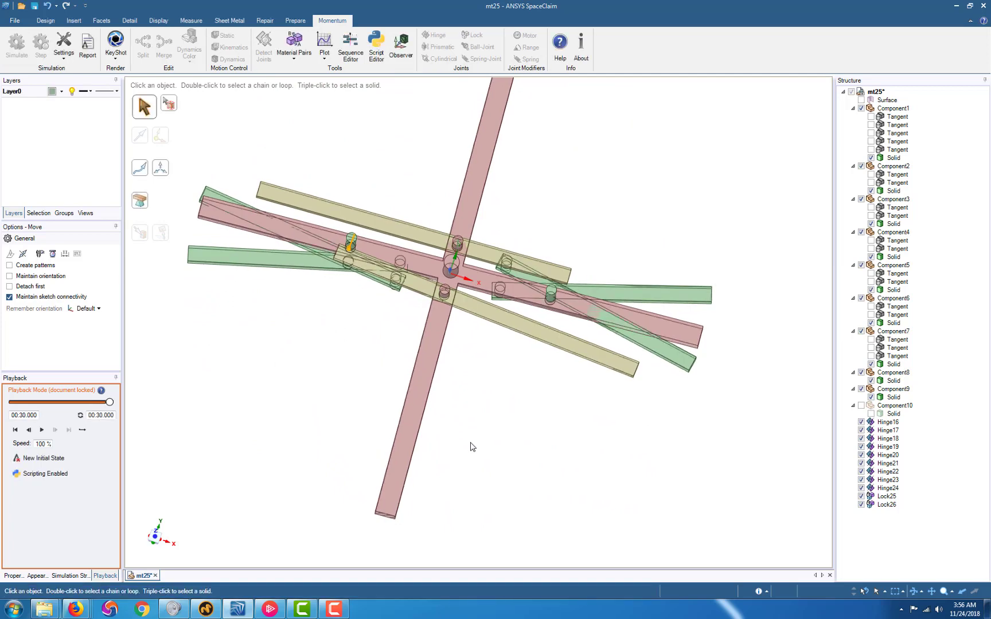
{"action": "key", "text": "m"}
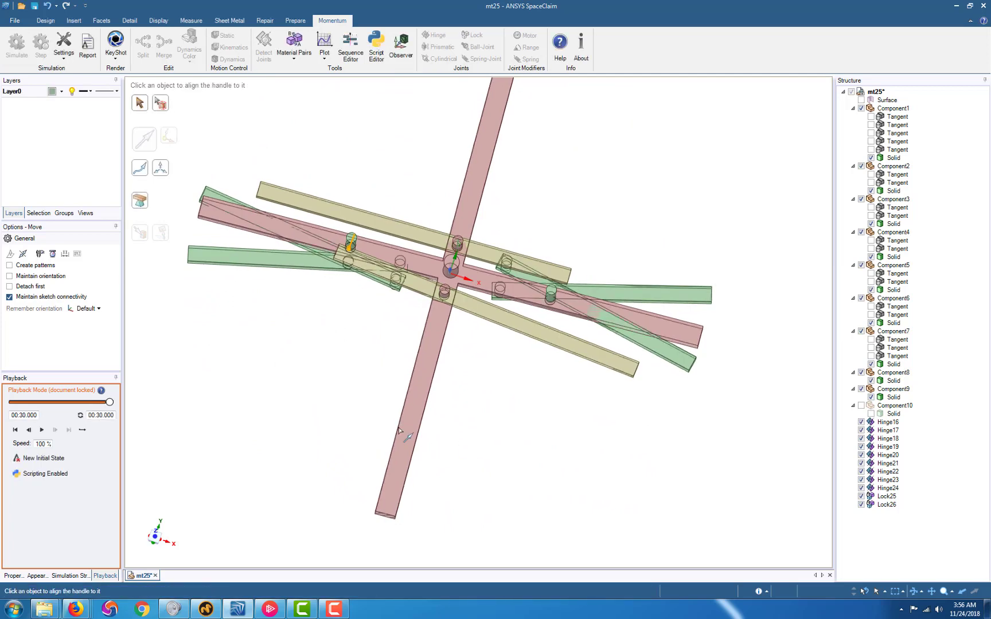